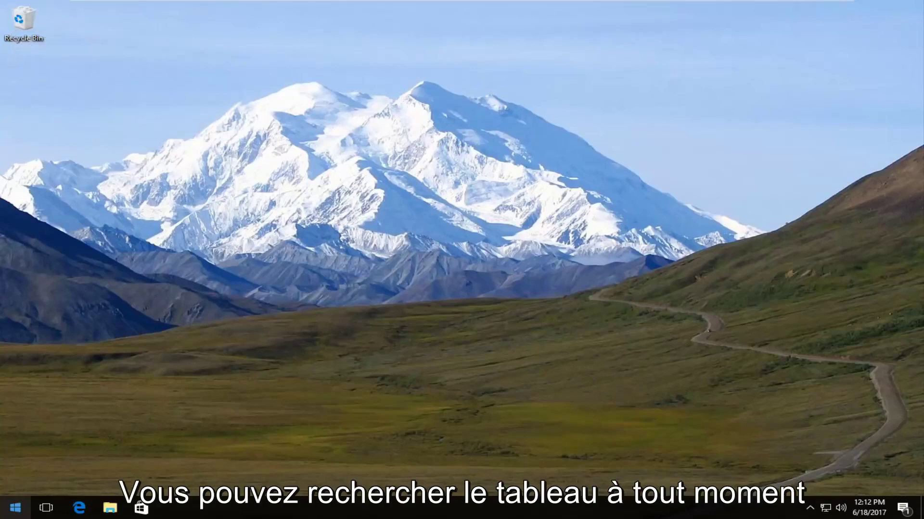
Open the Recycle Bin, confirm it is empty, and dismiss its folder context menu.
{"action": "double_click", "coordinate": [18, 19]}
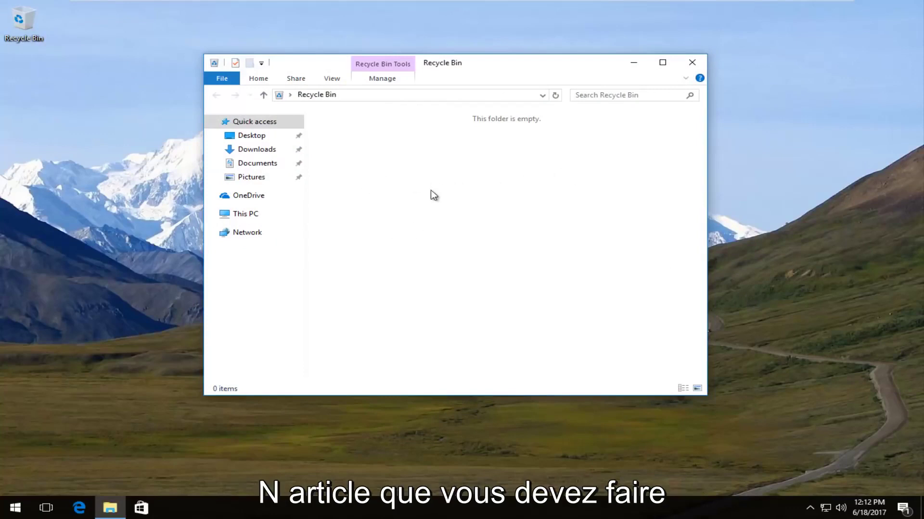
{"action": "right_click", "coordinate": [423, 173]}
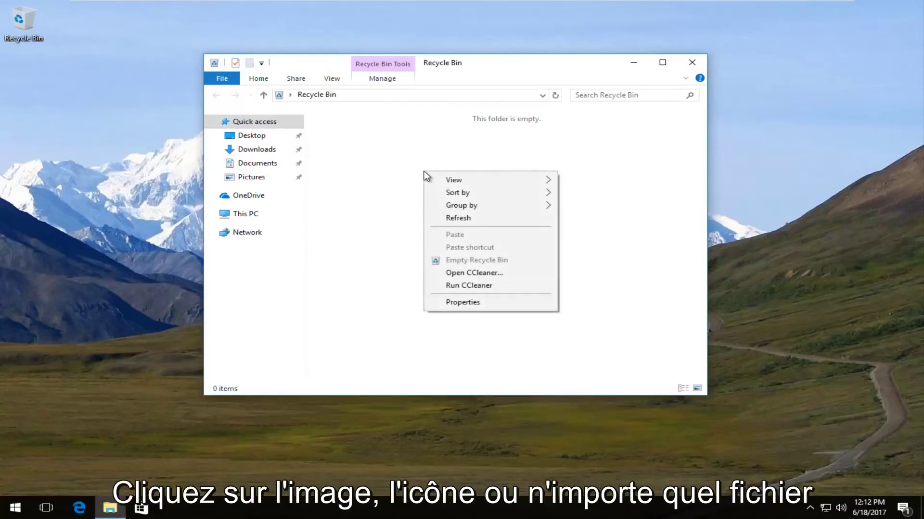
{"action": "right_click", "coordinate": [410, 196]}
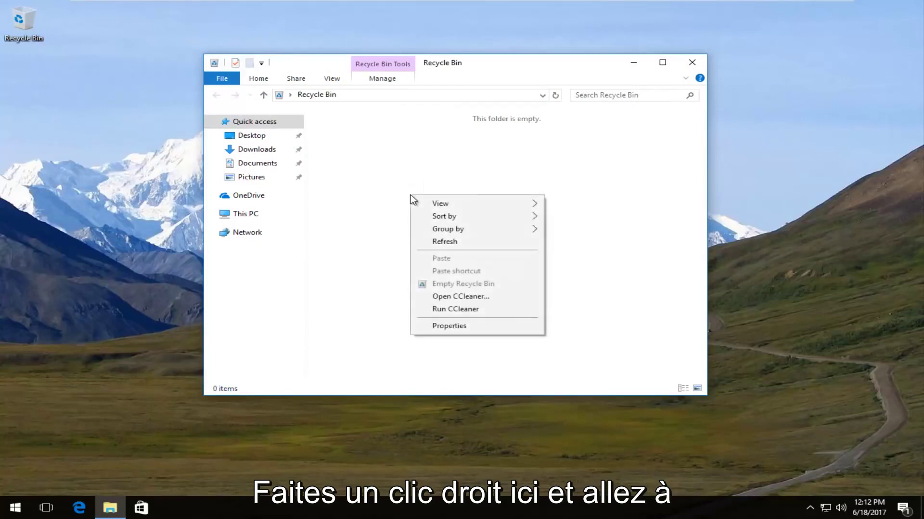
{"action": "left_click", "coordinate": [619, 270]}
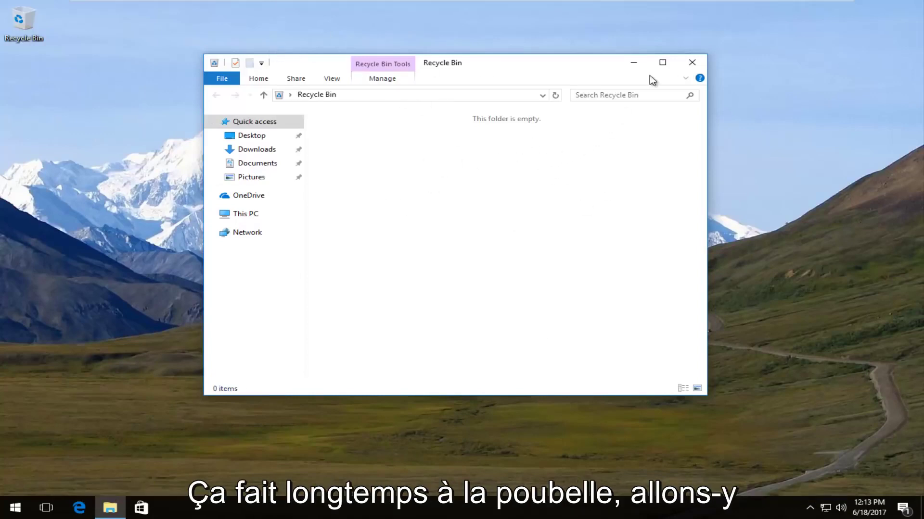
Close the empty Recycle Bin window and Google-search for 'recuva'.
{"action": "left_click", "coordinate": [686, 67]}
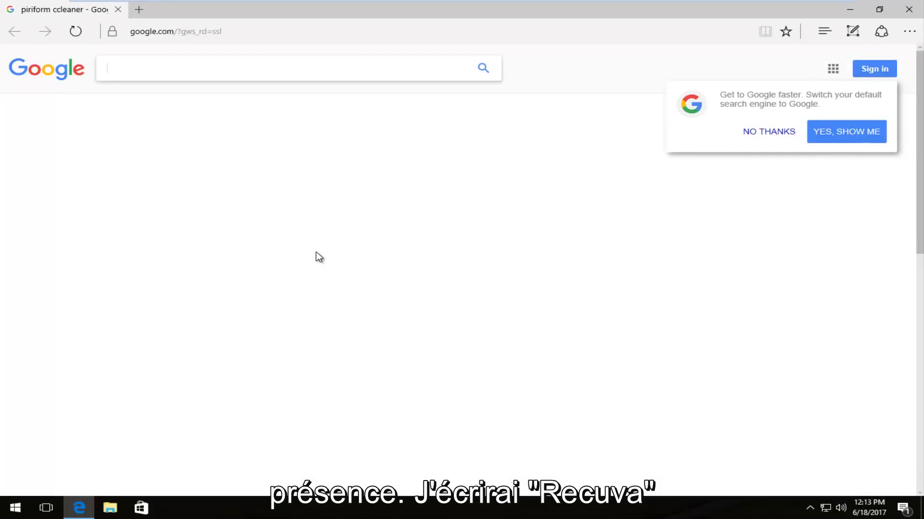
{"action": "type", "text": "recuva"}
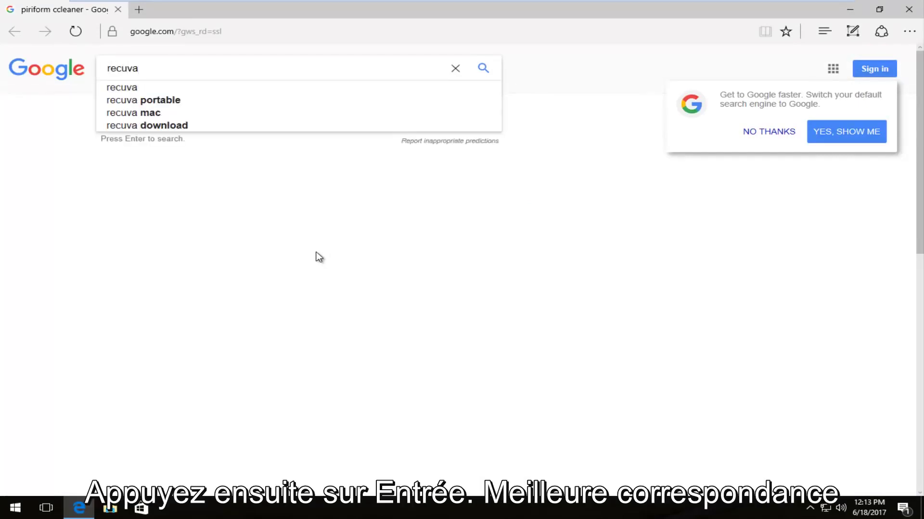
{"action": "key", "text": "Return"}
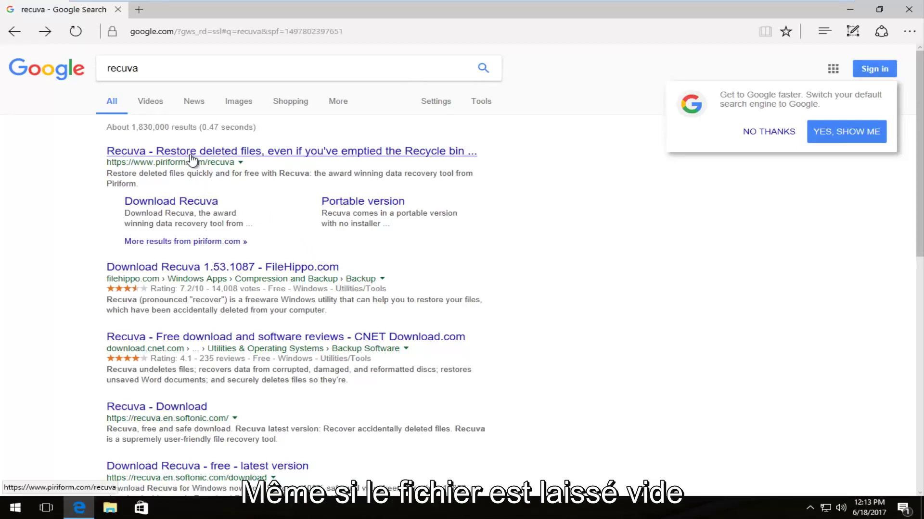
Open Piriform's Recuva result and go to the Recuva Free edition download page.
{"action": "double_click", "coordinate": [165, 163]}
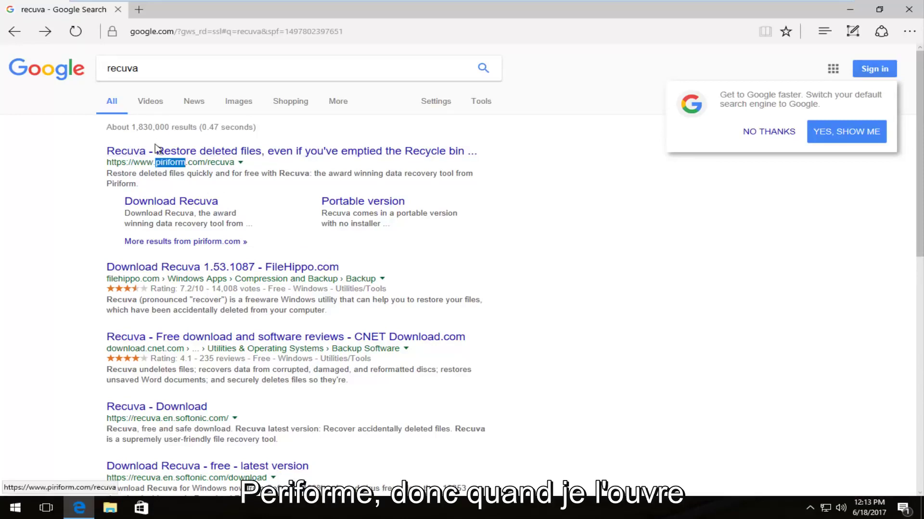
{"action": "left_click", "coordinate": [147, 154]}
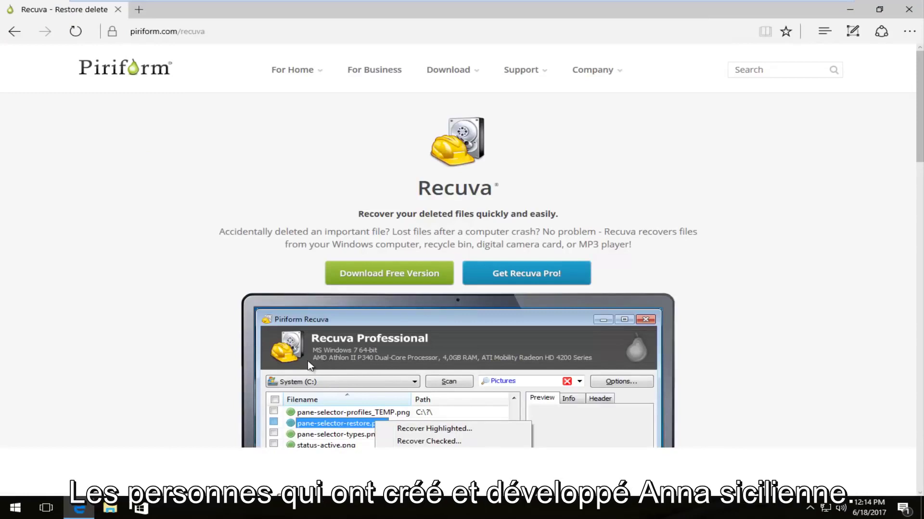
{"action": "scroll", "coordinate": [305, 358], "scroll_direction": "down", "scroll_amount": 3}
{"action": "scroll", "coordinate": [308, 317], "scroll_direction": "up", "scroll_amount": 3}
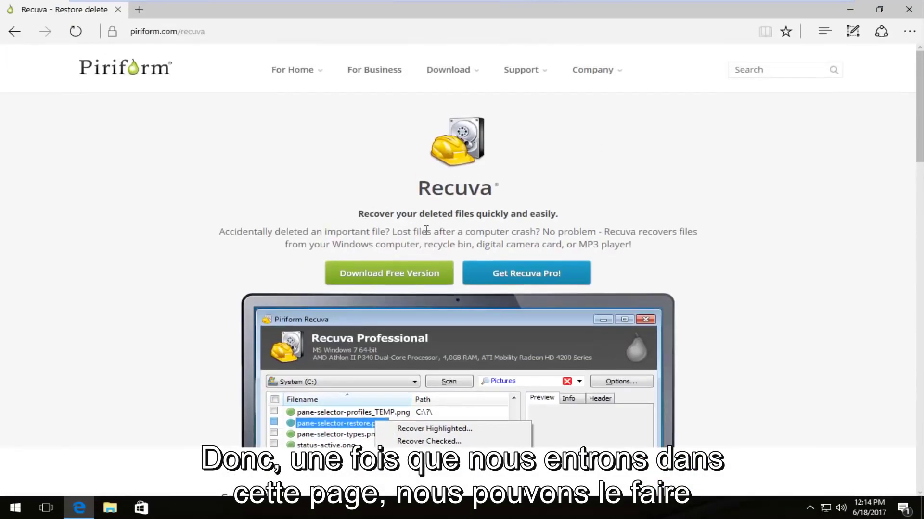
{"action": "left_click", "coordinate": [404, 278]}
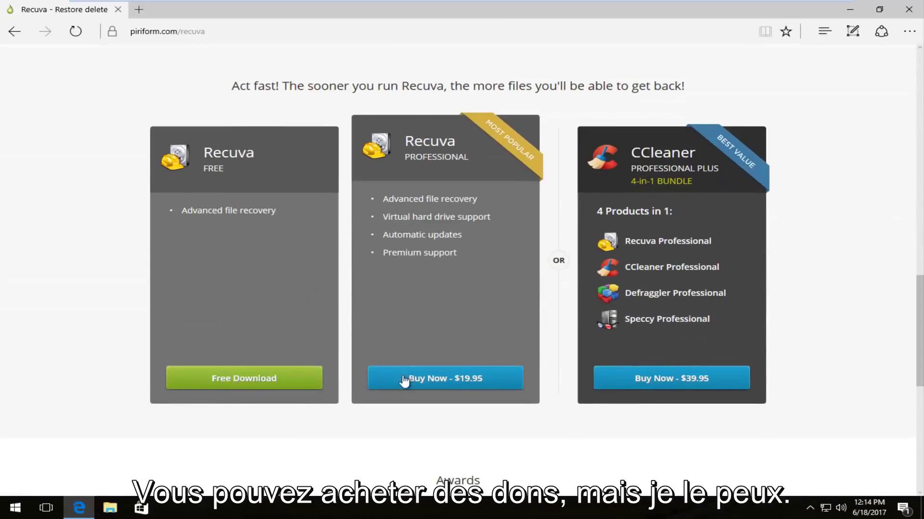
{"action": "left_click", "coordinate": [230, 380]}
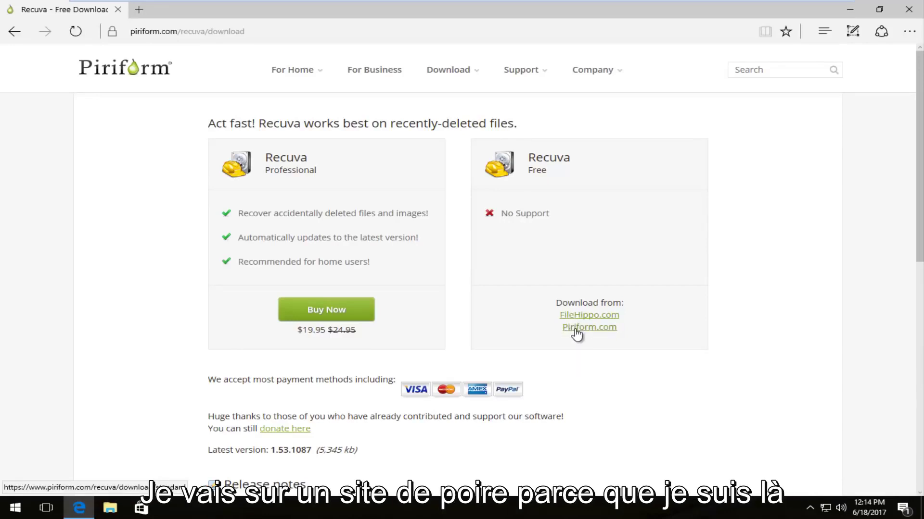
Download the Recuva installer from Piriform.com, save it, and run it.
{"action": "left_click", "coordinate": [576, 329]}
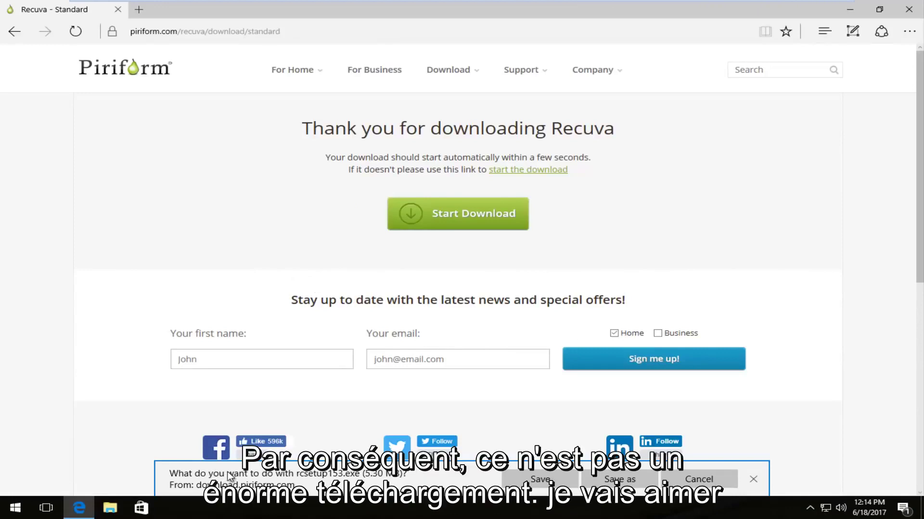
{"action": "left_click", "coordinate": [512, 479]}
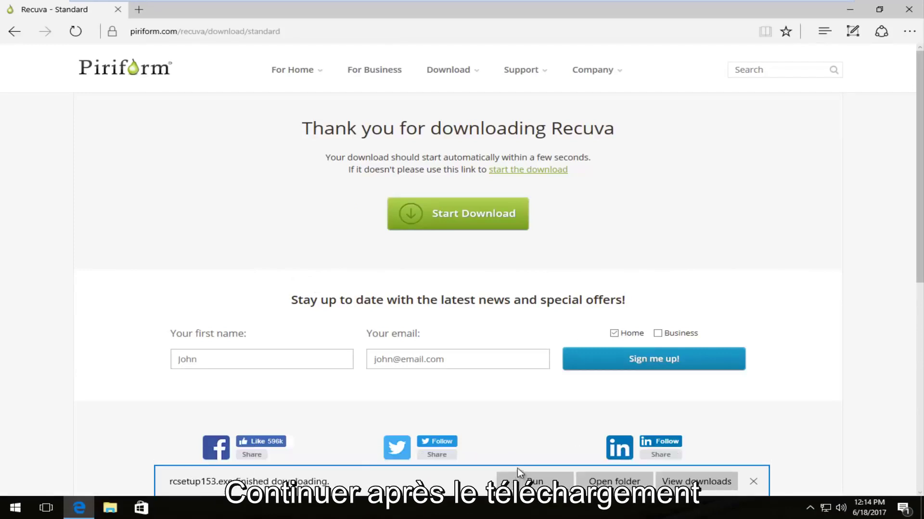
{"action": "left_click", "coordinate": [516, 480]}
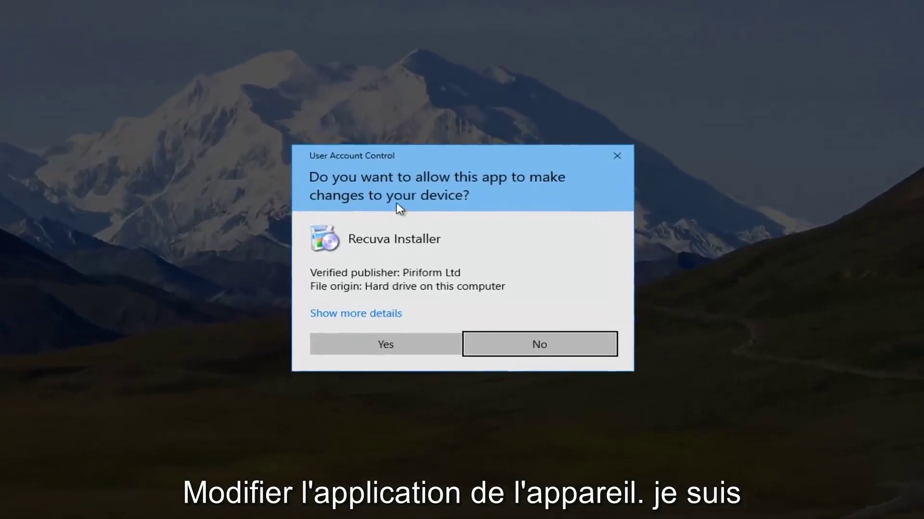
Allow the installer, install Recuva v1.53 via Customize, and untick View release notes.
{"action": "left_click", "coordinate": [378, 349]}
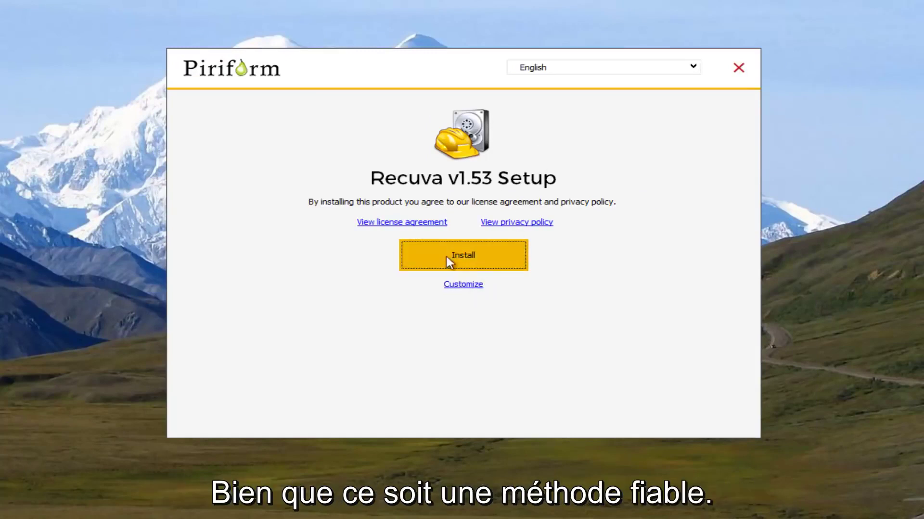
{"action": "left_click", "coordinate": [463, 285]}
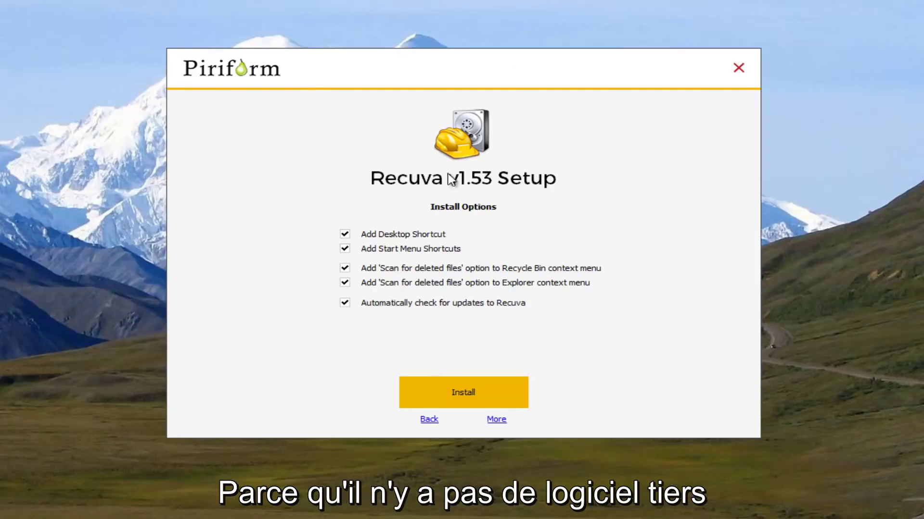
{"action": "left_click", "coordinate": [433, 398]}
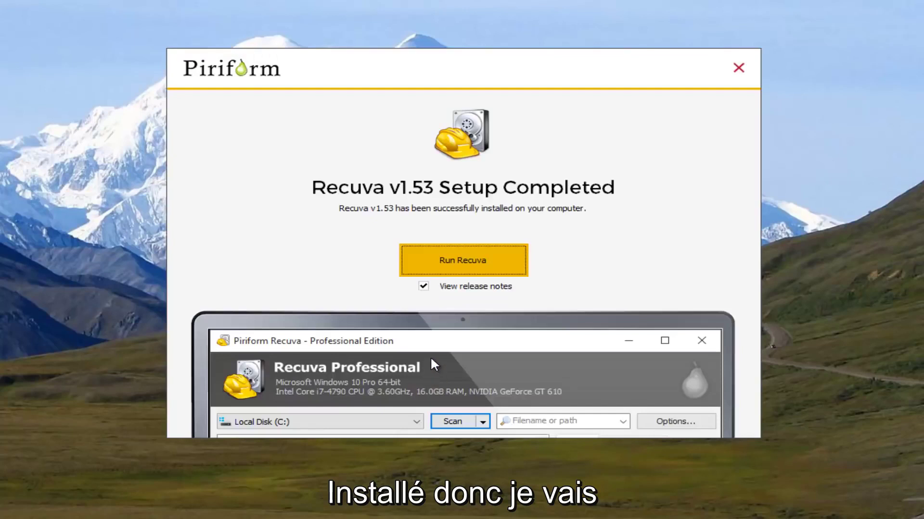
{"action": "left_click", "coordinate": [424, 287]}
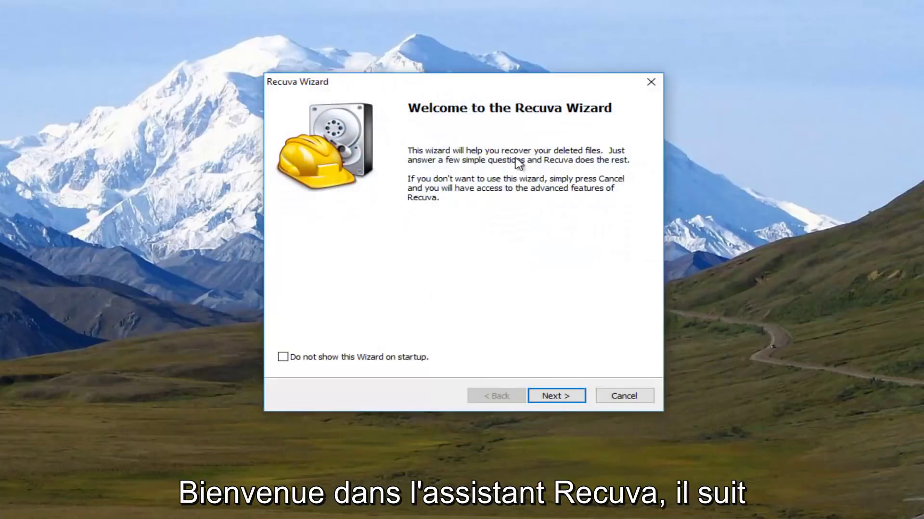
Get past the wizard welcome and choose Pictures as the file type.
{"action": "left_click", "coordinate": [556, 397]}
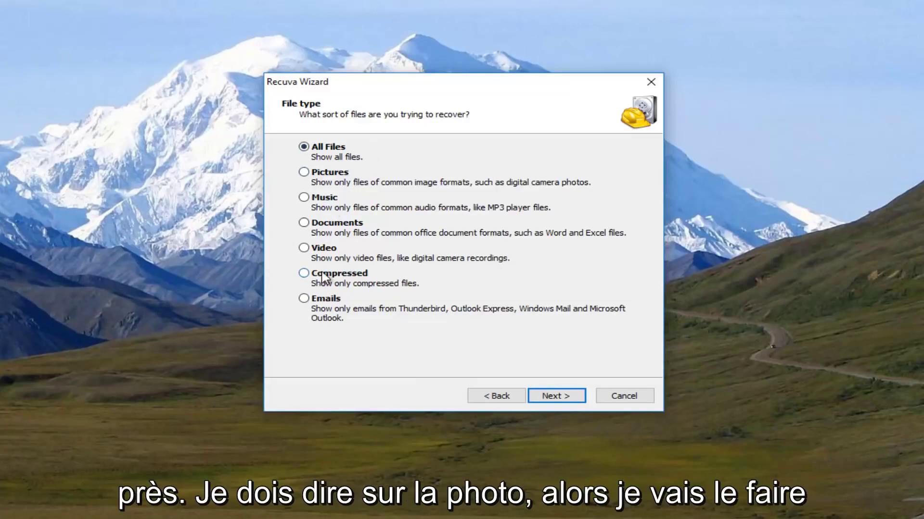
{"action": "left_click", "coordinate": [304, 173]}
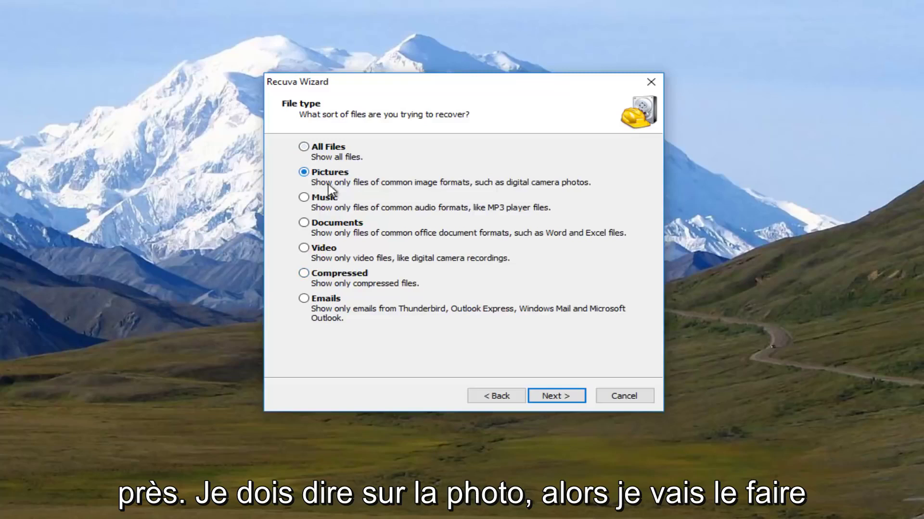
{"action": "left_click", "coordinate": [552, 402]}
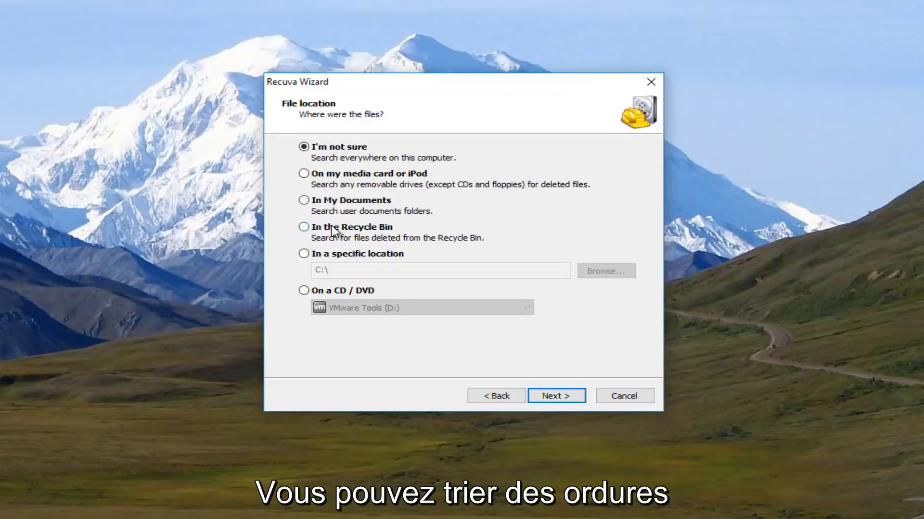
Set the file location to 'I'm not sure' rather than the Recycle Bin.
{"action": "left_click", "coordinate": [314, 231]}
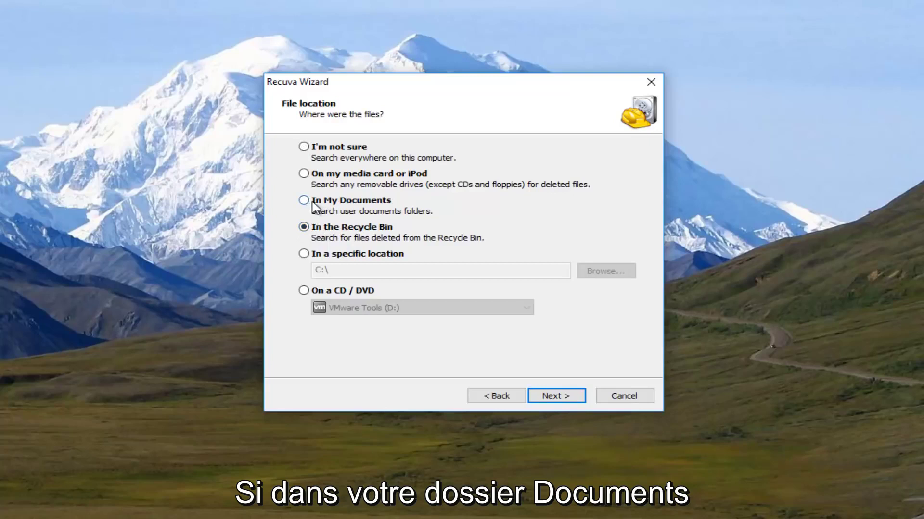
{"action": "left_click", "coordinate": [312, 148]}
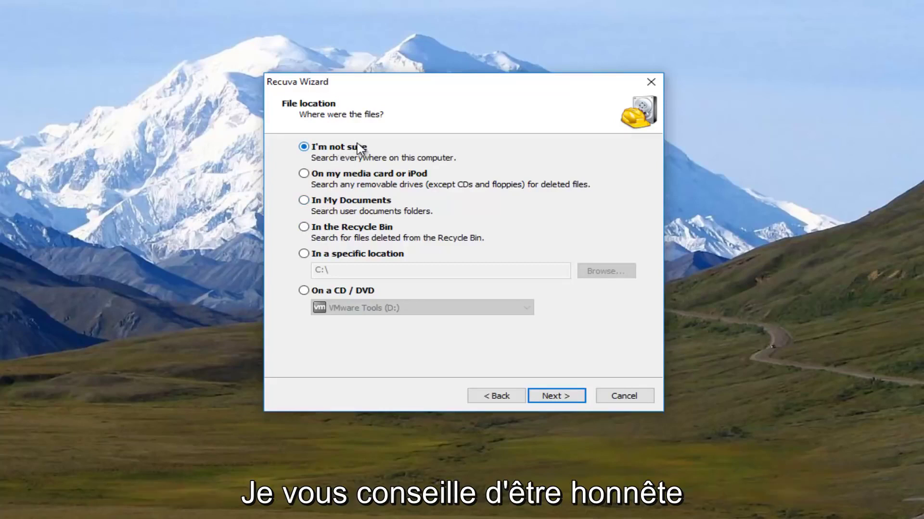
{"action": "left_click", "coordinate": [557, 396]}
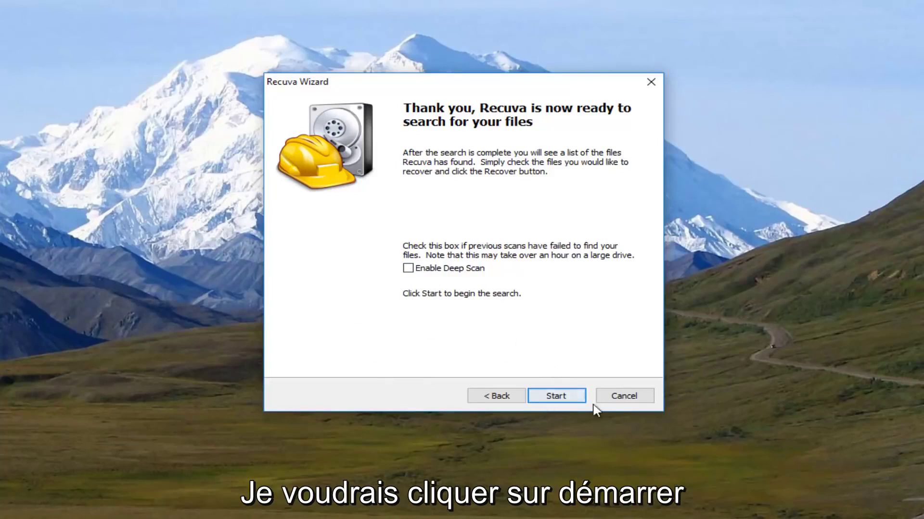
Start the scan and scroll through the 133 found picture thumbnails.
{"action": "left_click", "coordinate": [559, 399]}
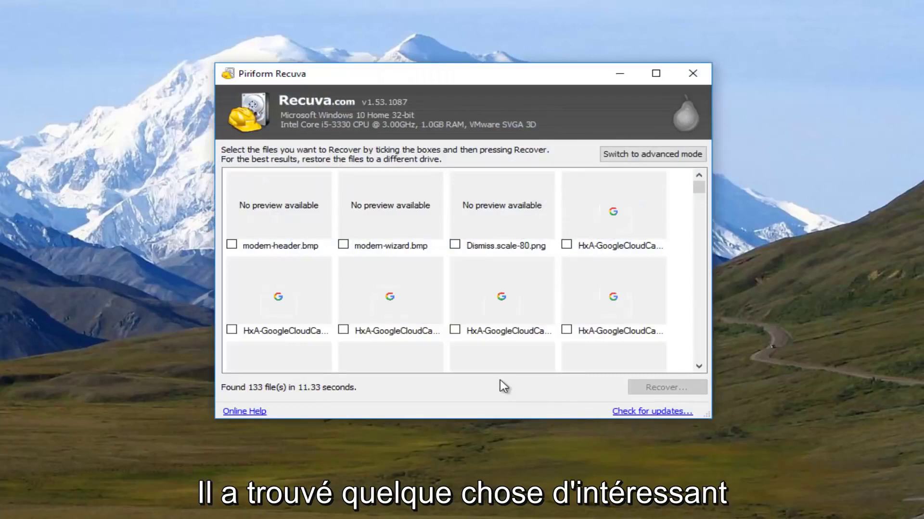
{"action": "scroll", "coordinate": [383, 331], "scroll_direction": "down", "scroll_amount": 1}
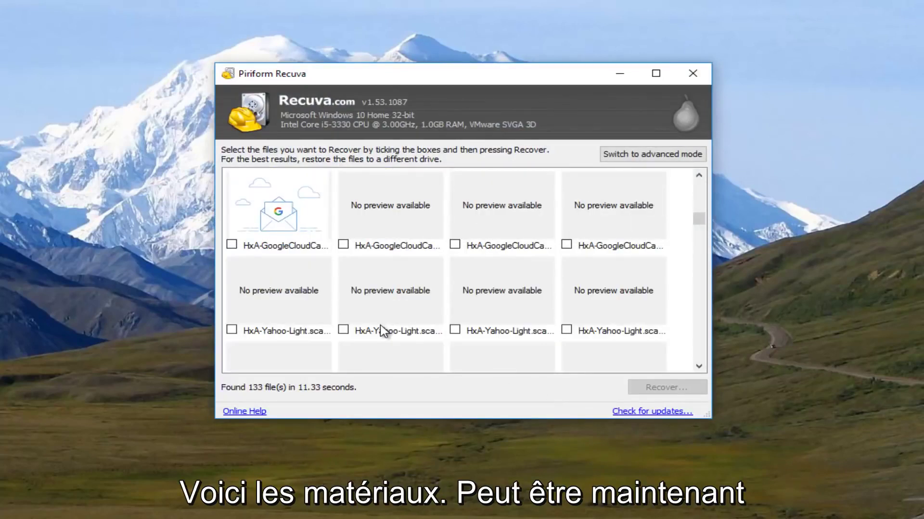
{"action": "scroll", "coordinate": [383, 331], "scroll_direction": "down", "scroll_amount": 1}
{"action": "scroll", "coordinate": [383, 331], "scroll_direction": "up", "scroll_amount": 2}
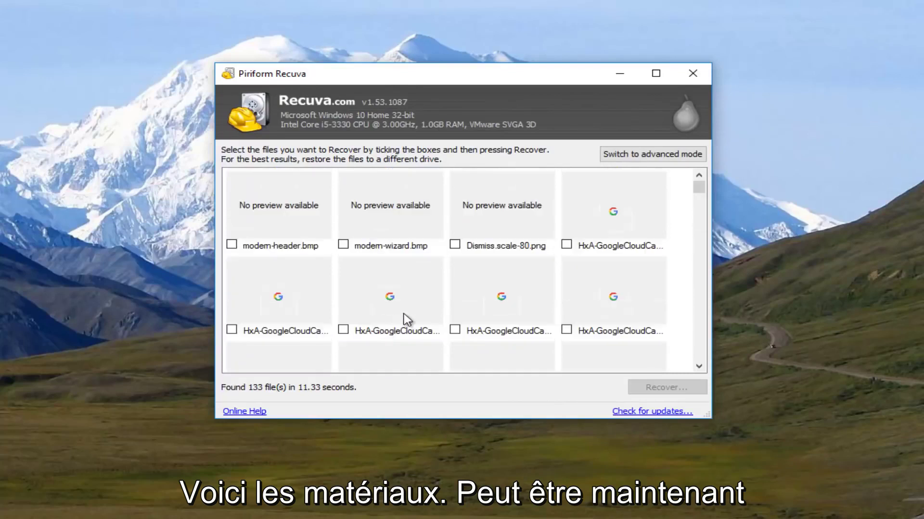
{"action": "scroll", "coordinate": [405, 318], "scroll_direction": "down", "scroll_amount": 1}
{"action": "scroll", "coordinate": [405, 318], "scroll_direction": "down", "scroll_amount": 1}
{"action": "scroll", "coordinate": [406, 319], "scroll_direction": "down", "scroll_amount": 1}
{"action": "scroll", "coordinate": [397, 319], "scroll_direction": "down", "scroll_amount": 1}
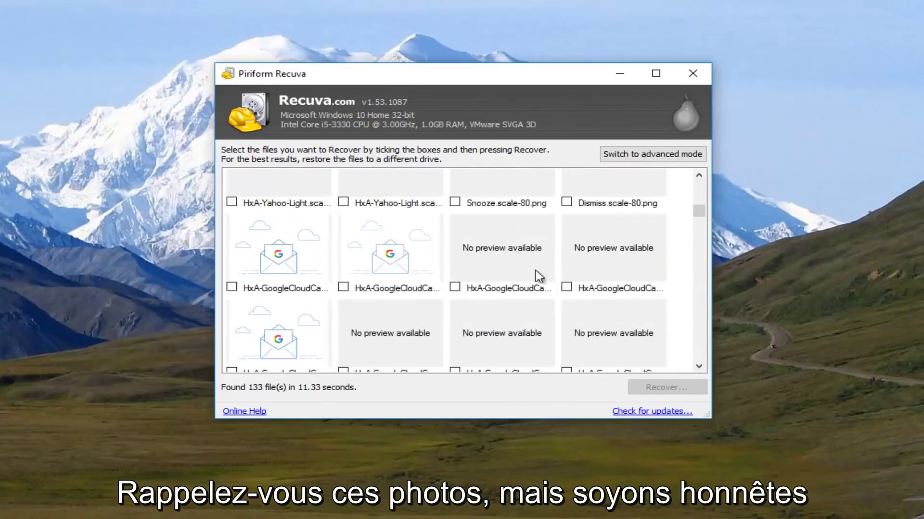
{"action": "scroll", "coordinate": [490, 295], "scroll_direction": "down", "scroll_amount": 5}
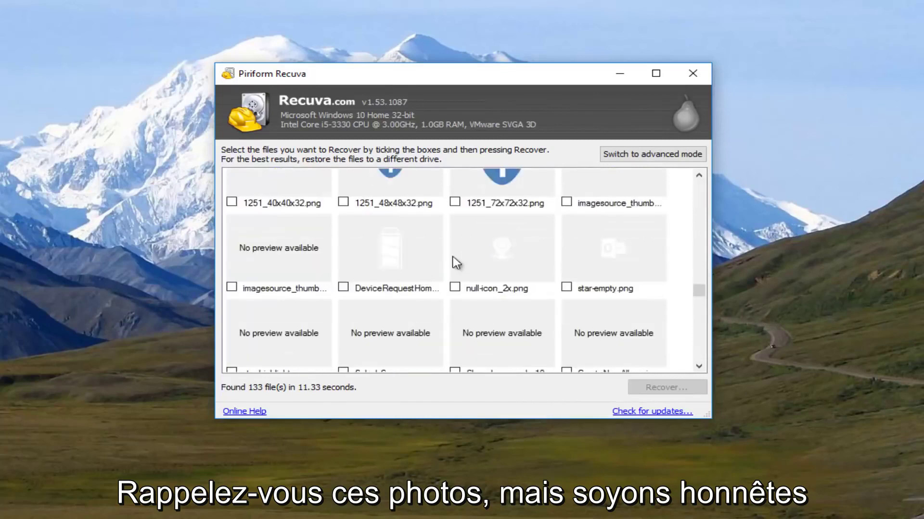
Switch to advanced mode, enlarge the window, and widen the Filename column.
{"action": "left_click", "coordinate": [651, 159]}
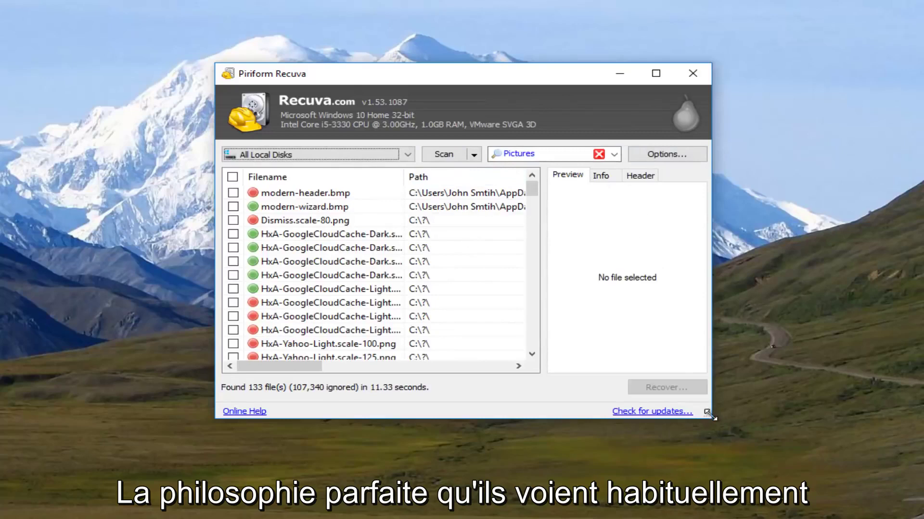
{"action": "left_click_drag", "start_coordinate": [715, 413], "coordinate": [809, 453]}
{"action": "left_click_drag", "start_coordinate": [318, 161], "coordinate": [401, 161]}
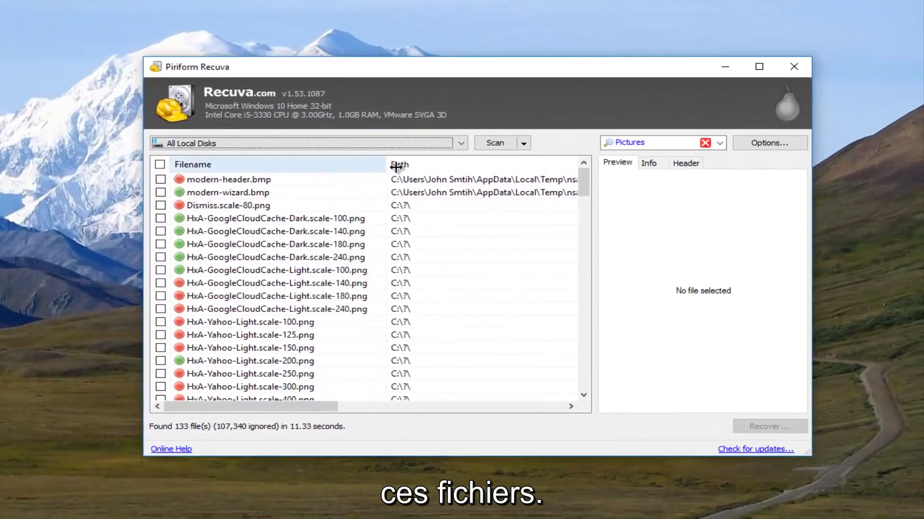
Browse the file list and select star-highlight.png, which shows no preview available.
{"action": "scroll", "coordinate": [283, 255], "scroll_direction": "down", "scroll_amount": 2}
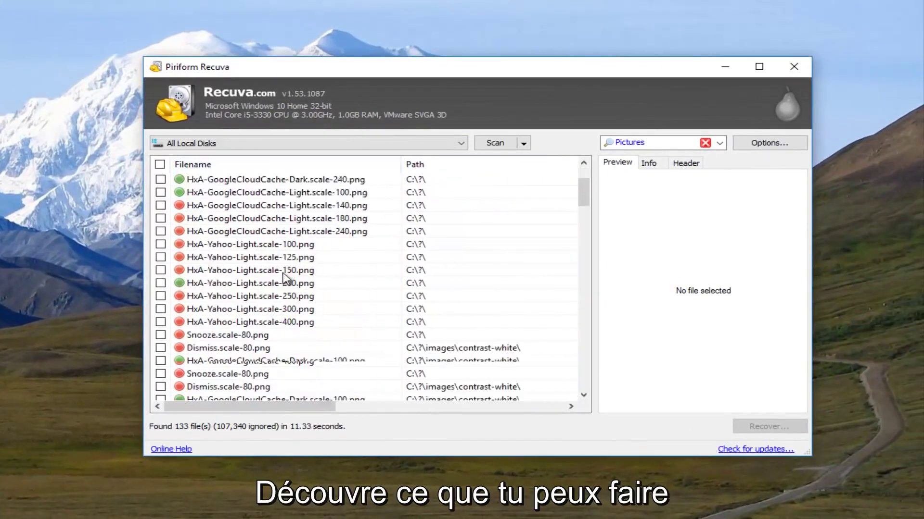
{"action": "scroll", "coordinate": [282, 254], "scroll_direction": "down", "scroll_amount": 1}
{"action": "scroll", "coordinate": [283, 255], "scroll_direction": "down", "scroll_amount": 3}
{"action": "scroll", "coordinate": [283, 255], "scroll_direction": "down", "scroll_amount": 1}
{"action": "scroll", "coordinate": [283, 255], "scroll_direction": "up", "scroll_amount": 2}
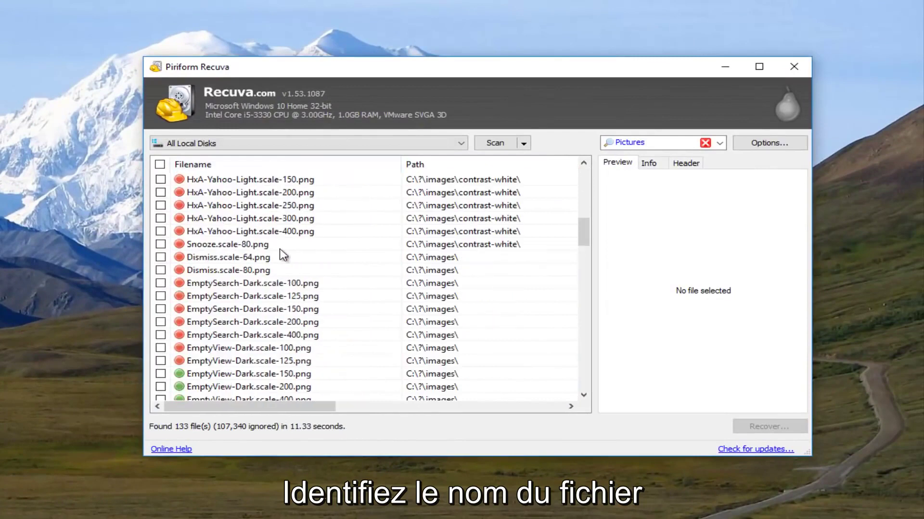
{"action": "scroll", "coordinate": [281, 257], "scroll_direction": "down", "scroll_amount": 3}
{"action": "scroll", "coordinate": [275, 262], "scroll_direction": "down", "scroll_amount": 5}
{"action": "scroll", "coordinate": [276, 262], "scroll_direction": "down", "scroll_amount": 6}
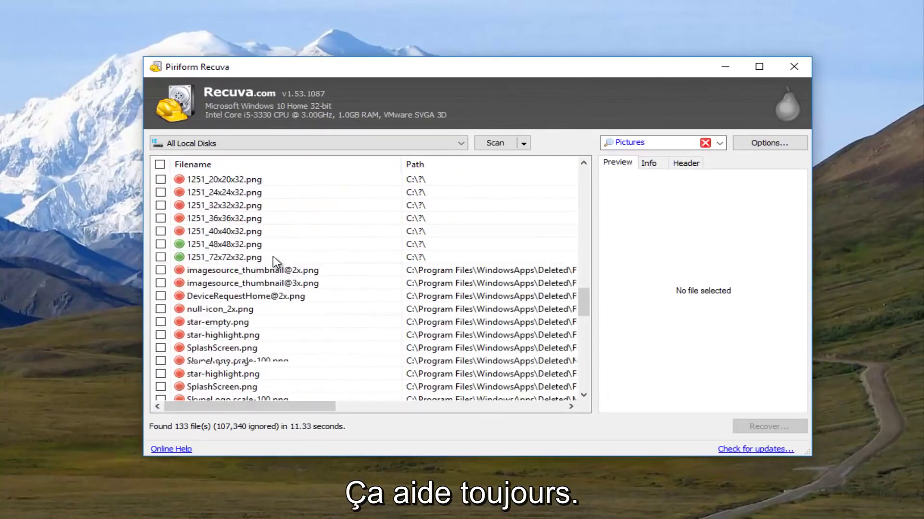
{"action": "scroll", "coordinate": [274, 257], "scroll_direction": "down", "scroll_amount": 4}
{"action": "scroll", "coordinate": [274, 258], "scroll_direction": "up", "scroll_amount": 1}
{"action": "scroll", "coordinate": [276, 260], "scroll_direction": "up", "scroll_amount": 1}
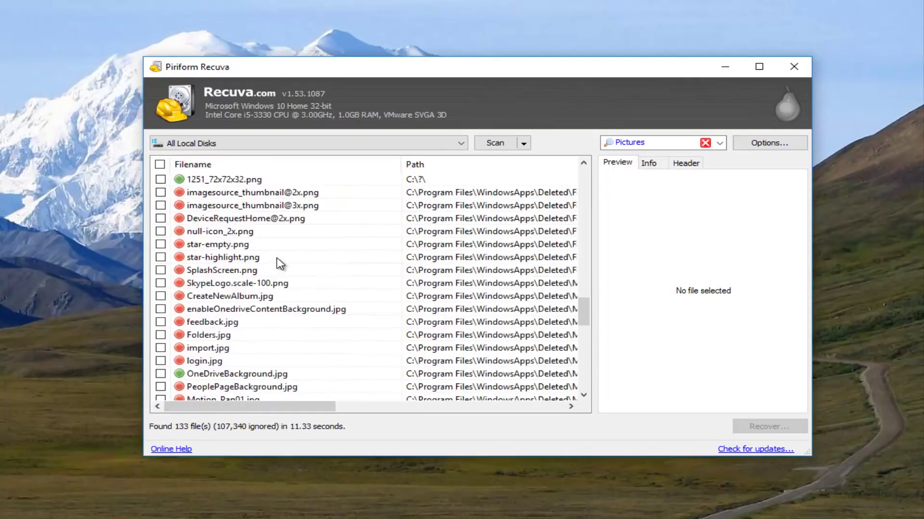
{"action": "left_click", "coordinate": [226, 260]}
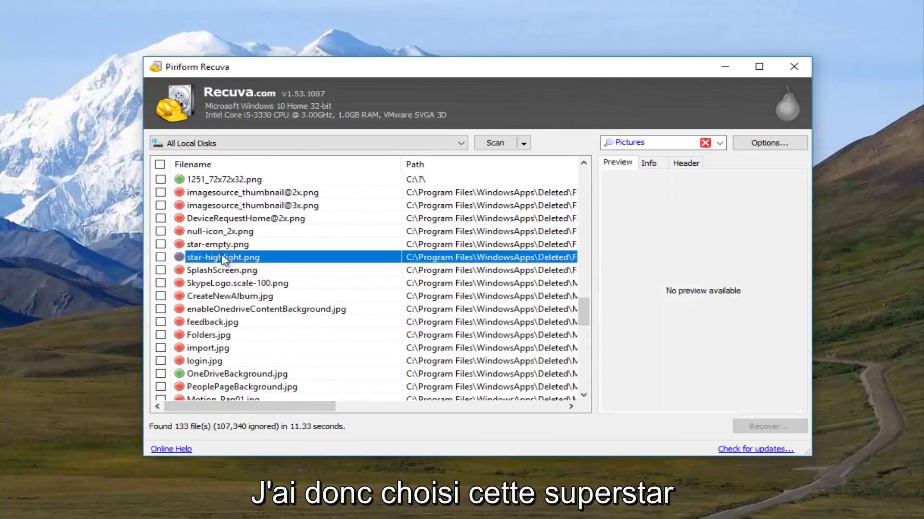
{"action": "scroll", "coordinate": [233, 265], "scroll_direction": "down", "scroll_amount": 3}
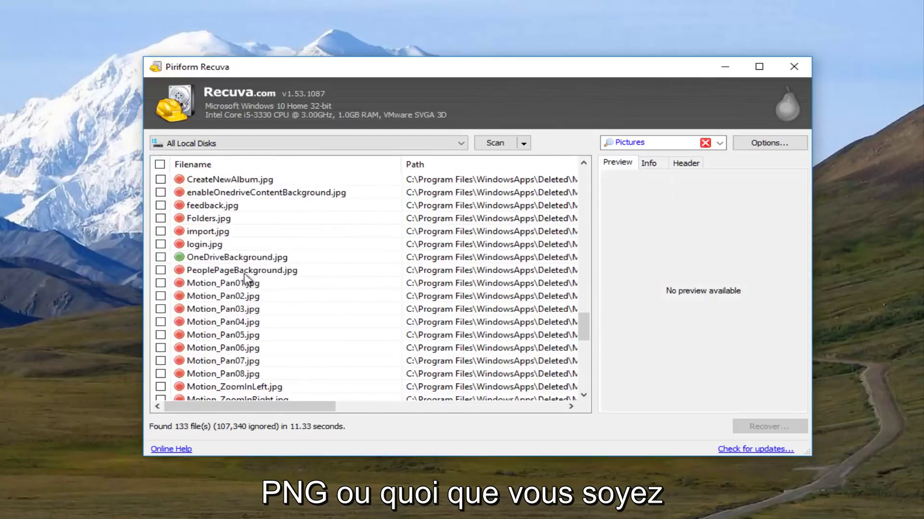
{"action": "scroll", "coordinate": [250, 294], "scroll_direction": "up", "scroll_amount": 20}
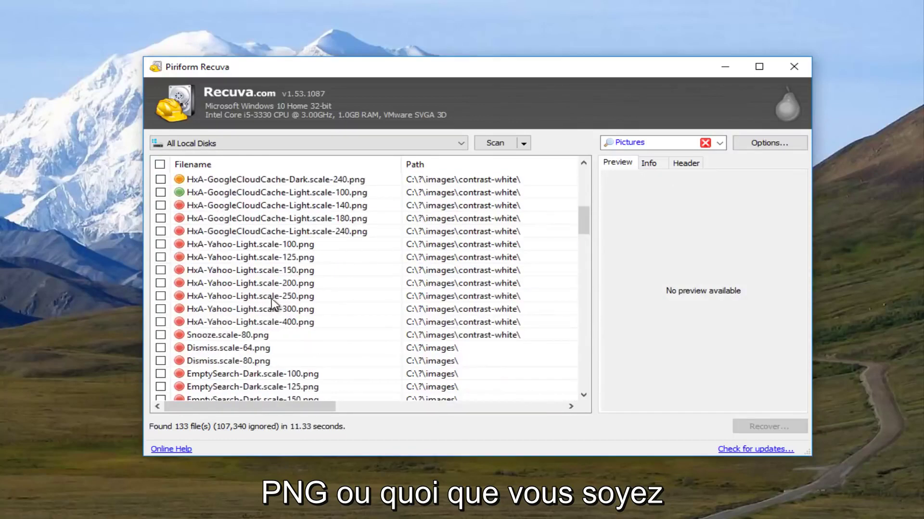
{"action": "scroll", "coordinate": [258, 299], "scroll_direction": "up", "scroll_amount": 3}
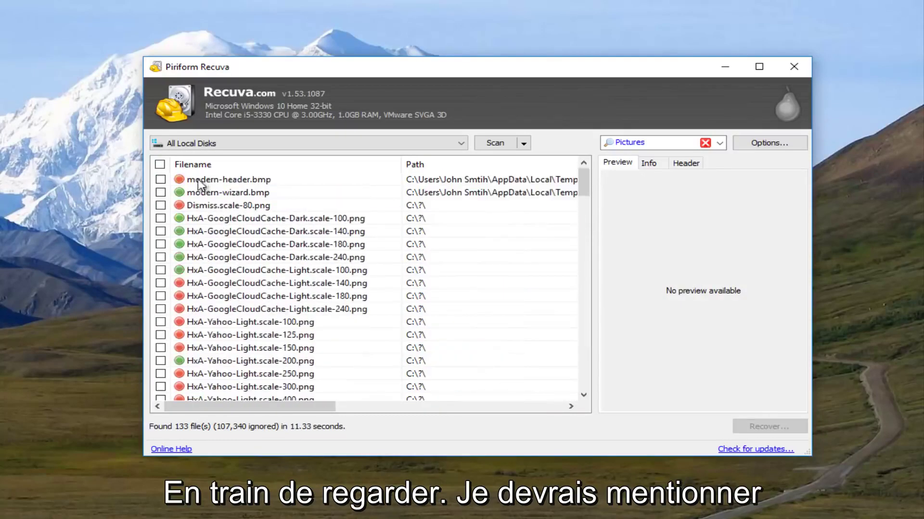
Preview the GoogleCloudCache and Dismiss images, then select HxA-Yahoo-Light.scale-200.png.
{"action": "left_click", "coordinate": [214, 259]}
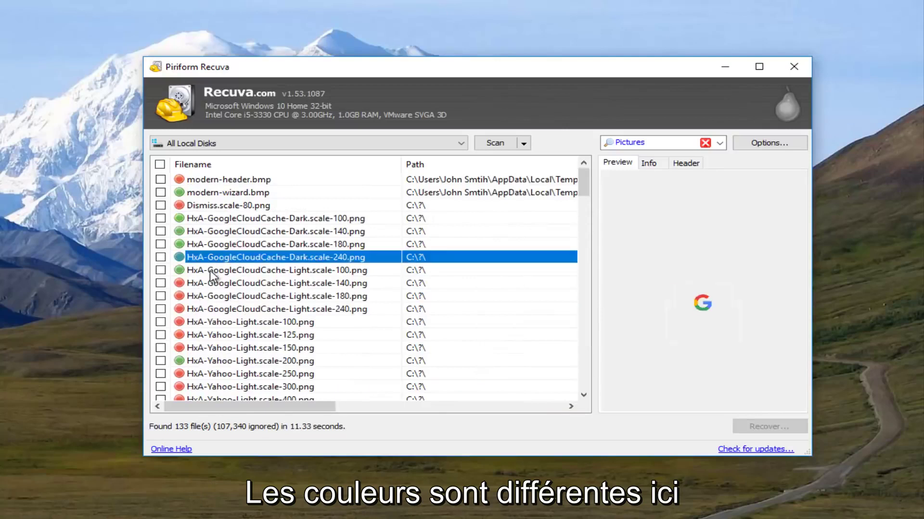
{"action": "left_click", "coordinate": [186, 234]}
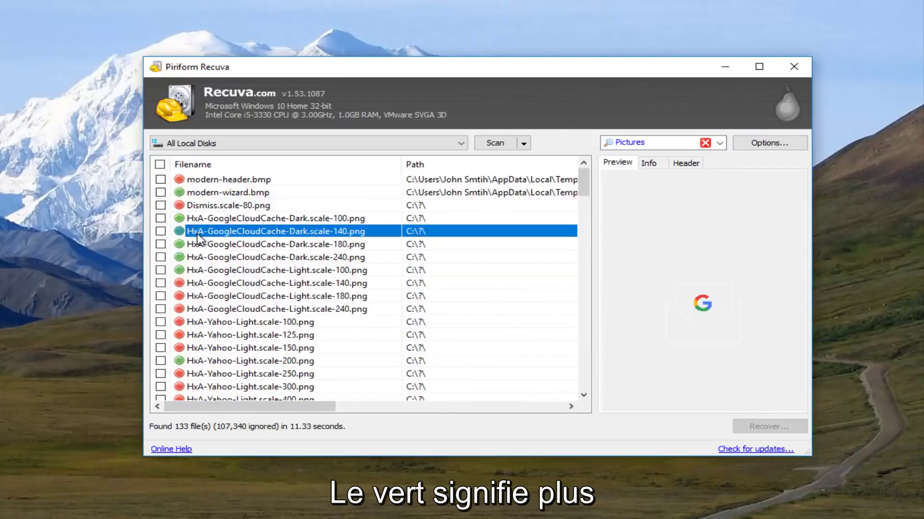
{"action": "left_click", "coordinate": [209, 218]}
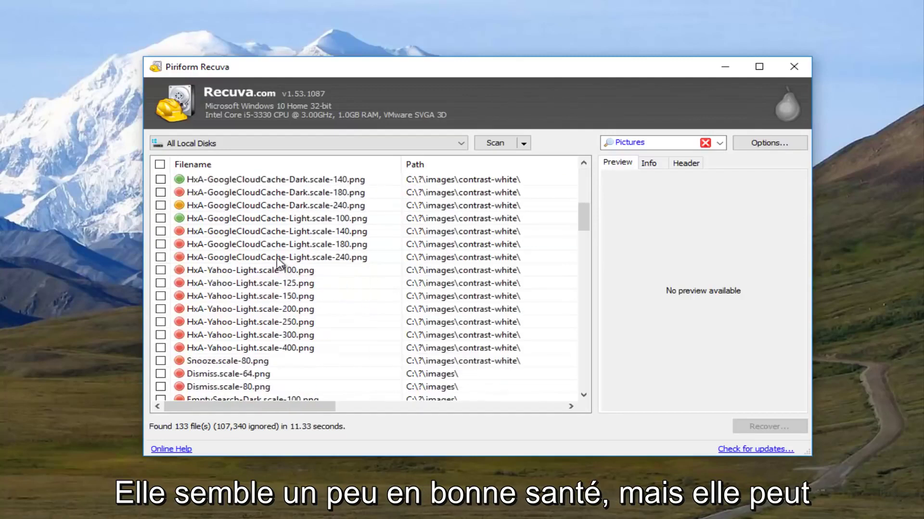
{"action": "scroll", "coordinate": [277, 261], "scroll_direction": "up", "scroll_amount": 2}
{"action": "left_click", "coordinate": [223, 287]}
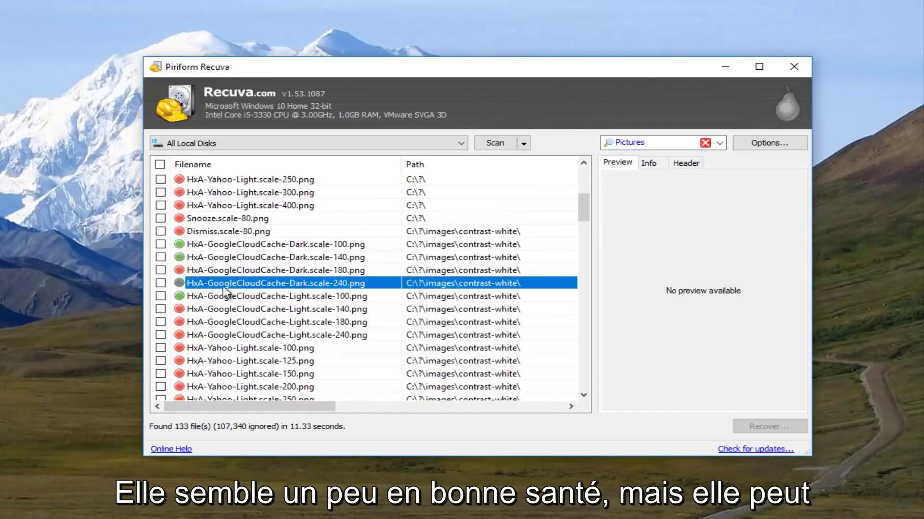
{"action": "left_click", "coordinate": [206, 262]}
{"action": "scroll", "coordinate": [211, 272], "scroll_direction": "up", "scroll_amount": 2}
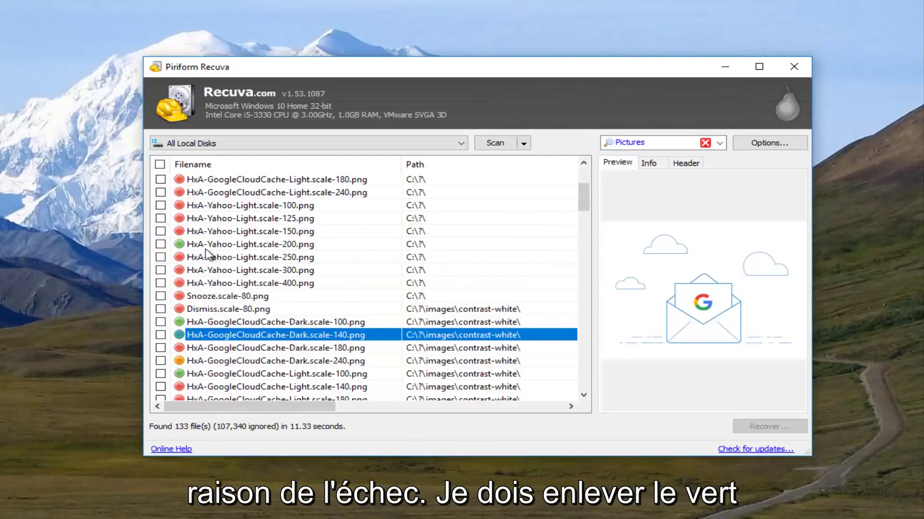
{"action": "left_click", "coordinate": [221, 255]}
Tick HxA-Yahoo-Light.scale-200.png and recover it to the Desktop, accepting the same-drive warning.
{"action": "right_click", "coordinate": [217, 245]}
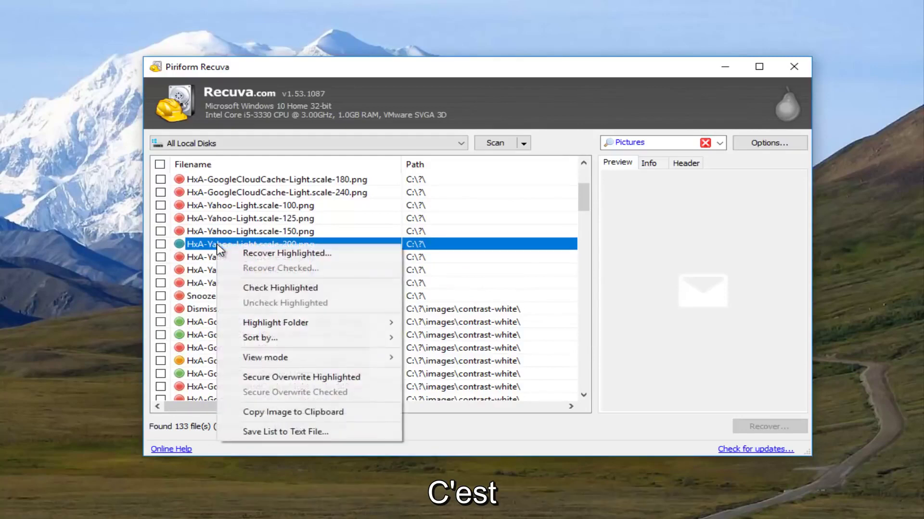
{"action": "left_click", "coordinate": [211, 244]}
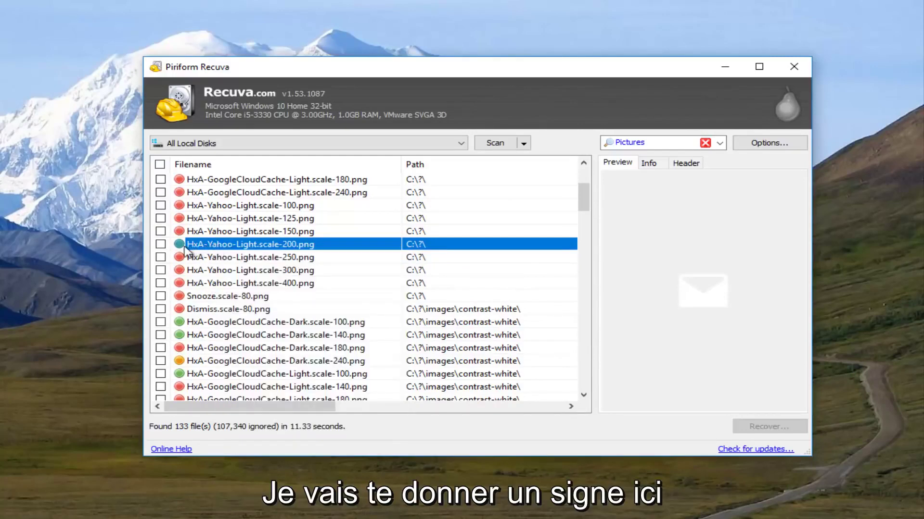
{"action": "left_click", "coordinate": [160, 245]}
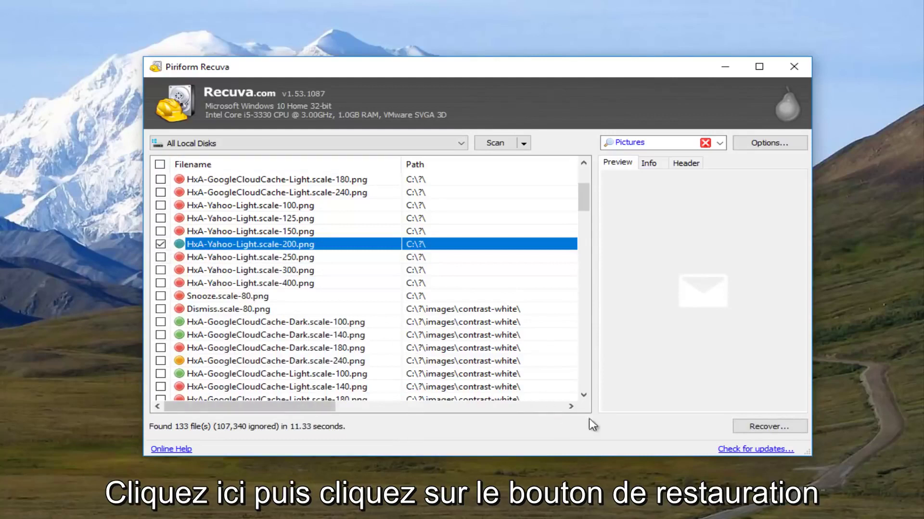
{"action": "left_click", "coordinate": [760, 426]}
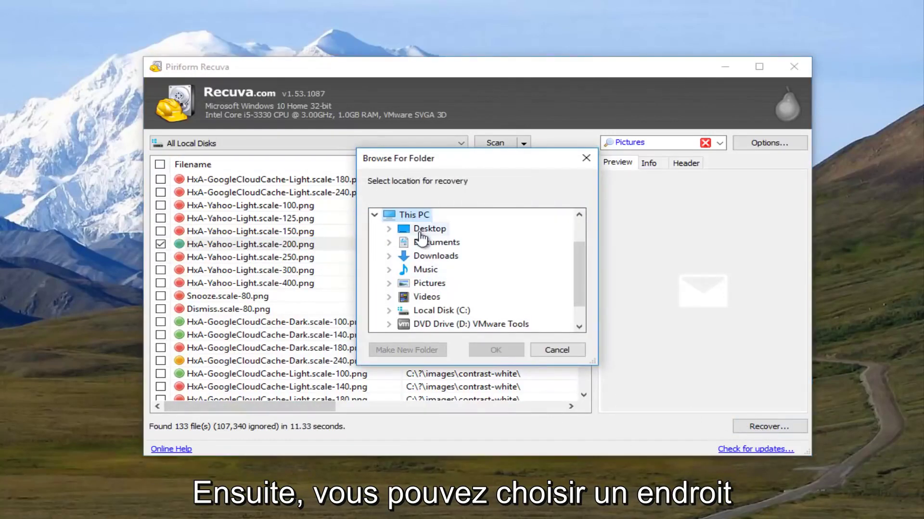
{"action": "left_click", "coordinate": [435, 228]}
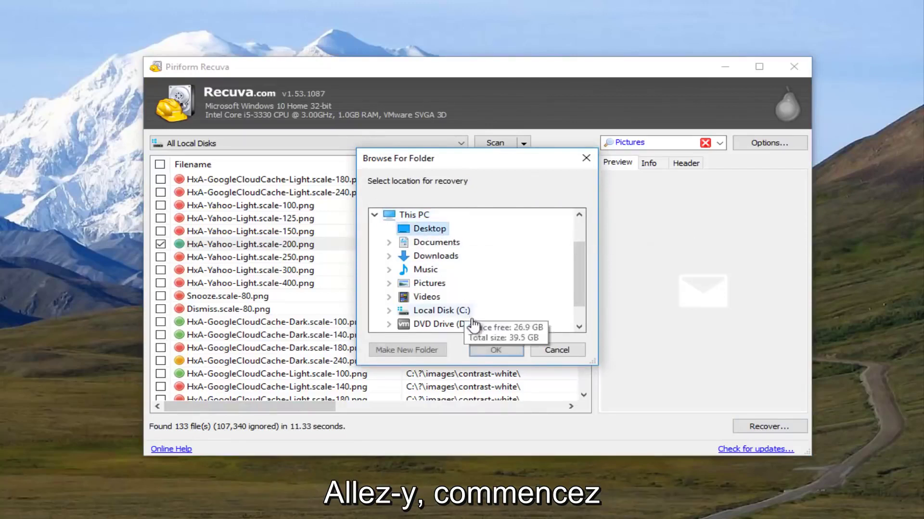
{"action": "left_click", "coordinate": [485, 351]}
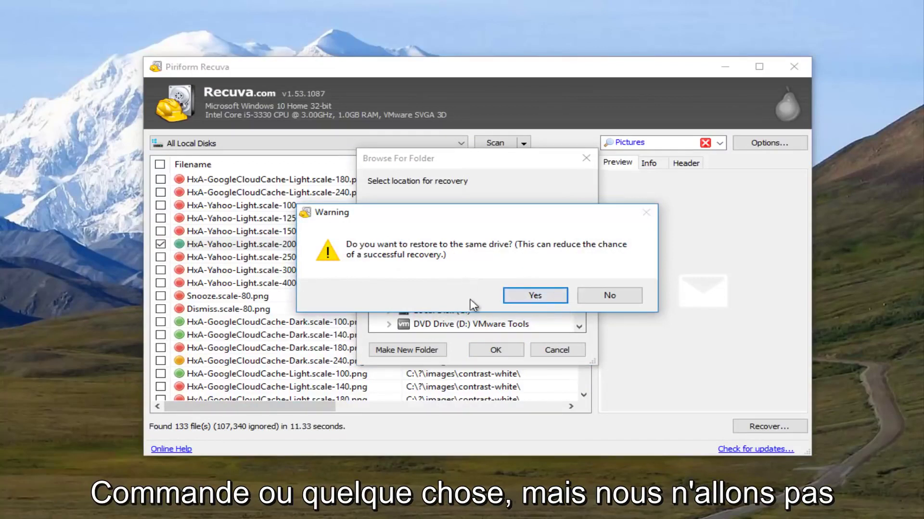
{"action": "left_click", "coordinate": [533, 296]}
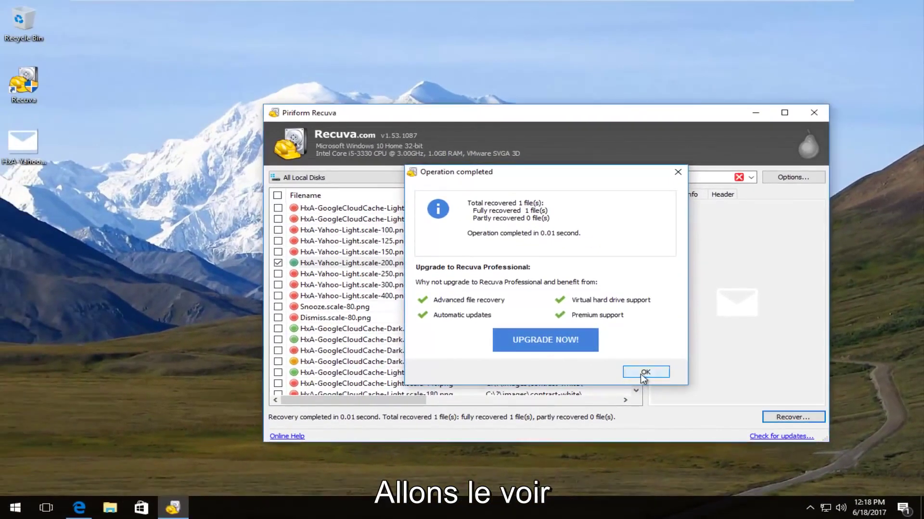
{"action": "left_click", "coordinate": [640, 374]}
Open HxA-Yahoo-Light.scale-200.png from the desktop in Photos to check the envelope image, then close it.
{"action": "left_click", "coordinate": [808, 119]}
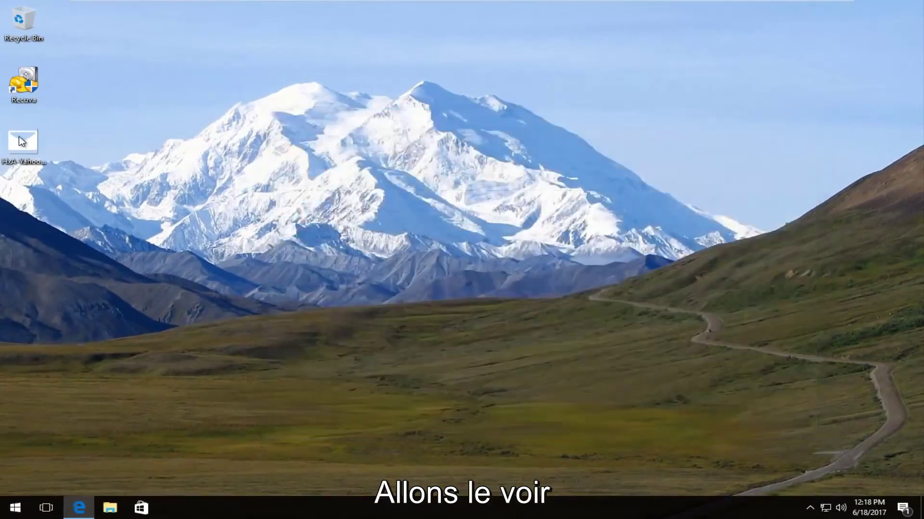
{"action": "double_click", "coordinate": [18, 137]}
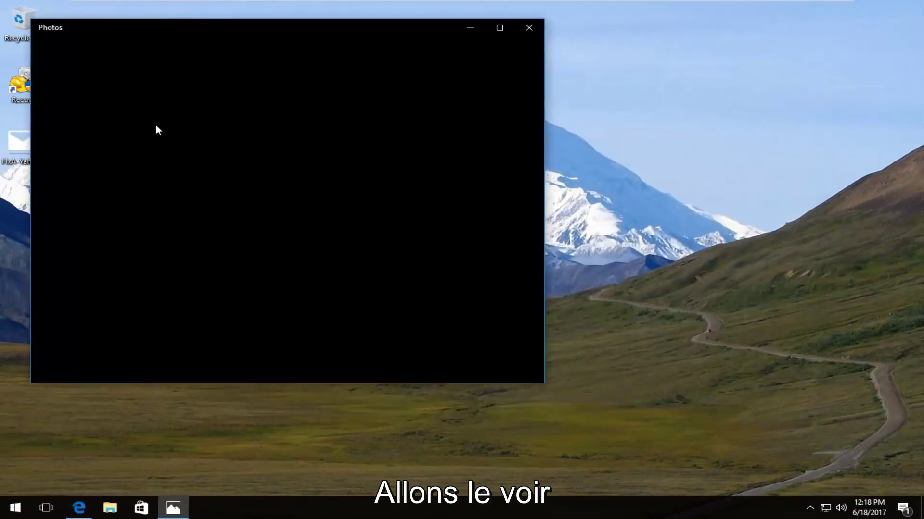
{"action": "left_click_drag", "start_coordinate": [174, 33], "coordinate": [358, 47]}
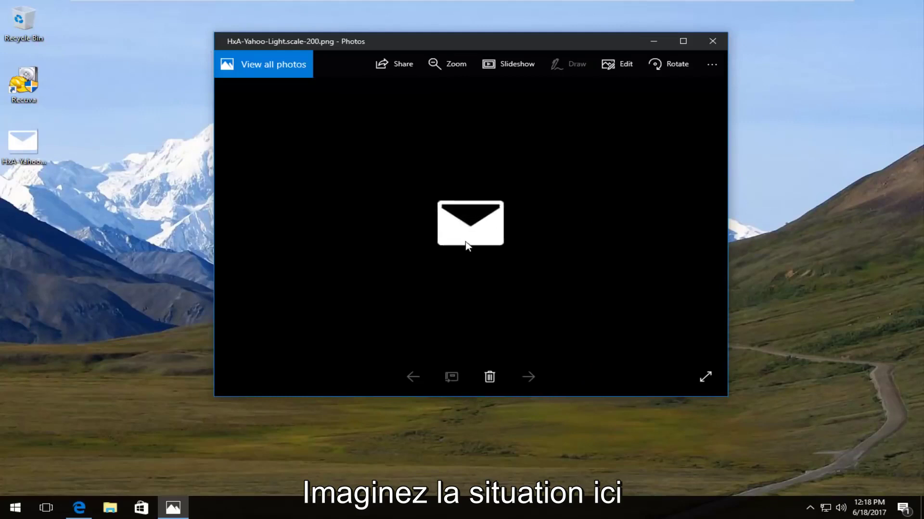
{"action": "left_click", "coordinate": [709, 42]}
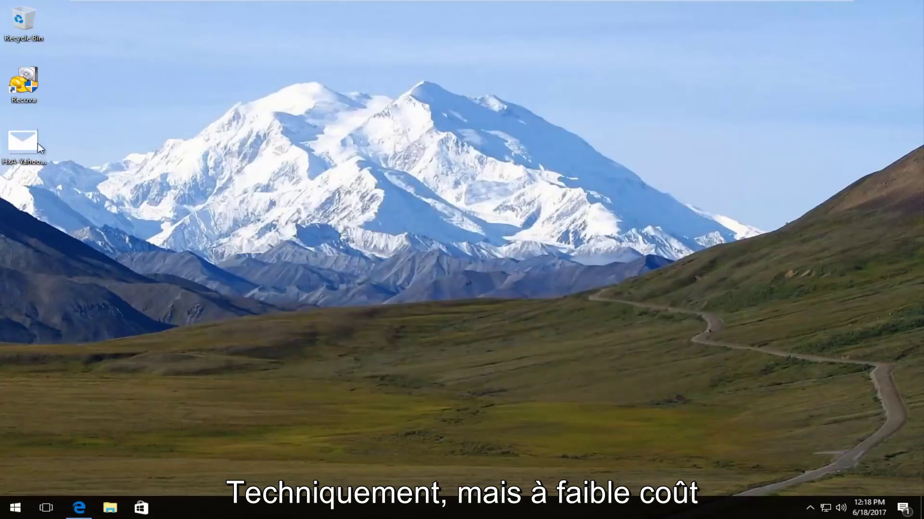
{"action": "left_click", "coordinate": [10, 143]}
Delete the recovered picture from the desktop and relaunch Recuva, allowing it through UAC.
{"action": "key", "text": "Delete"}
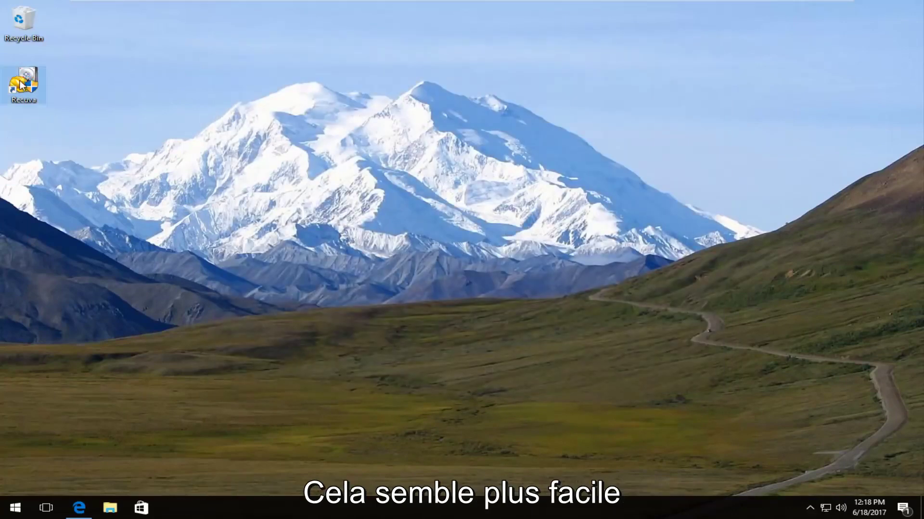
{"action": "double_click", "coordinate": [21, 85]}
{"action": "left_click", "coordinate": [395, 333]}
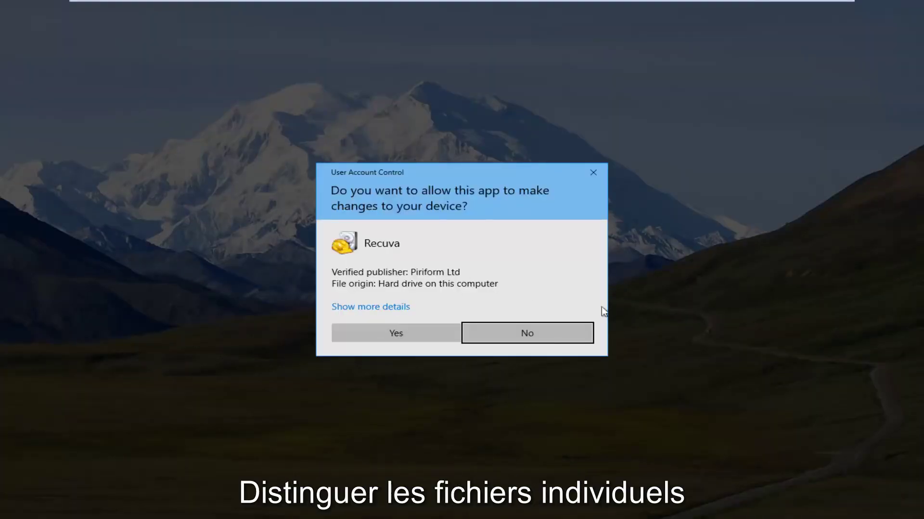
{"action": "left_click", "coordinate": [380, 334]}
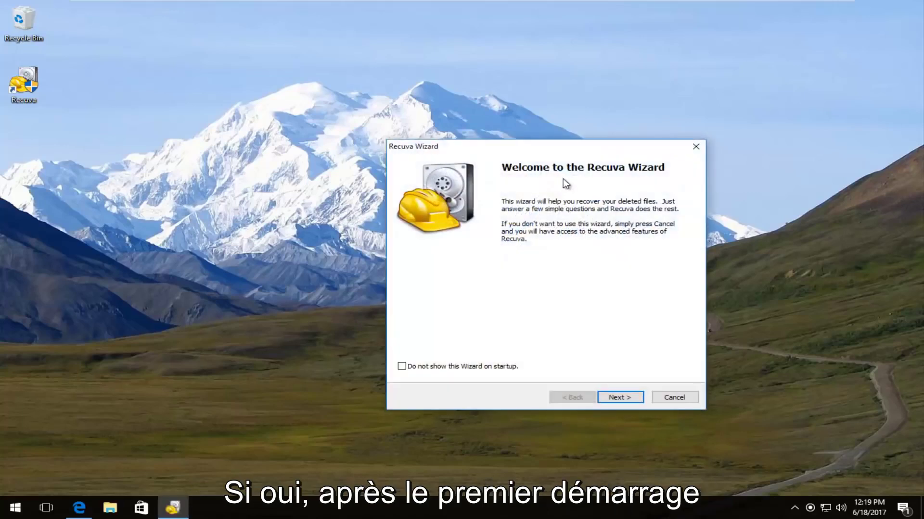
Run the wizard scan for all files, anywhere on the computer, with Enable Deep Scan ticked.
{"action": "left_click_drag", "start_coordinate": [452, 153], "coordinate": [323, 103]}
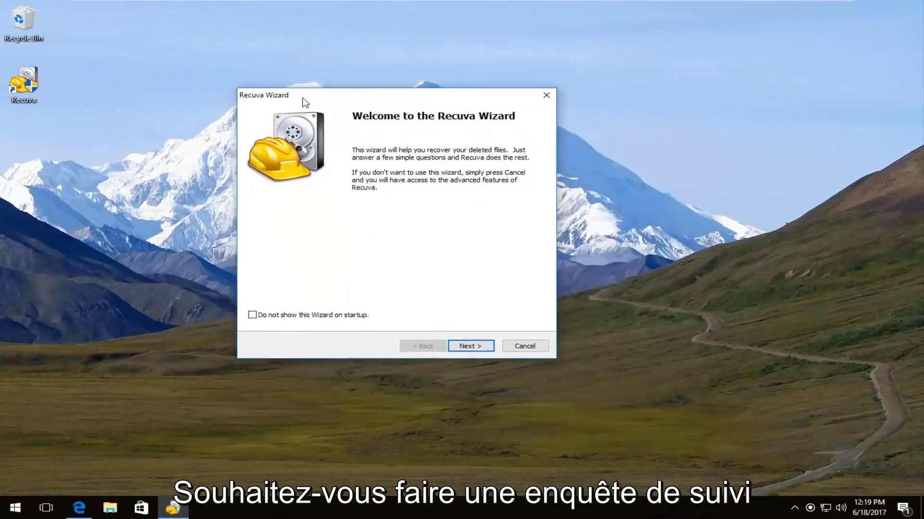
{"action": "left_click", "coordinate": [480, 349]}
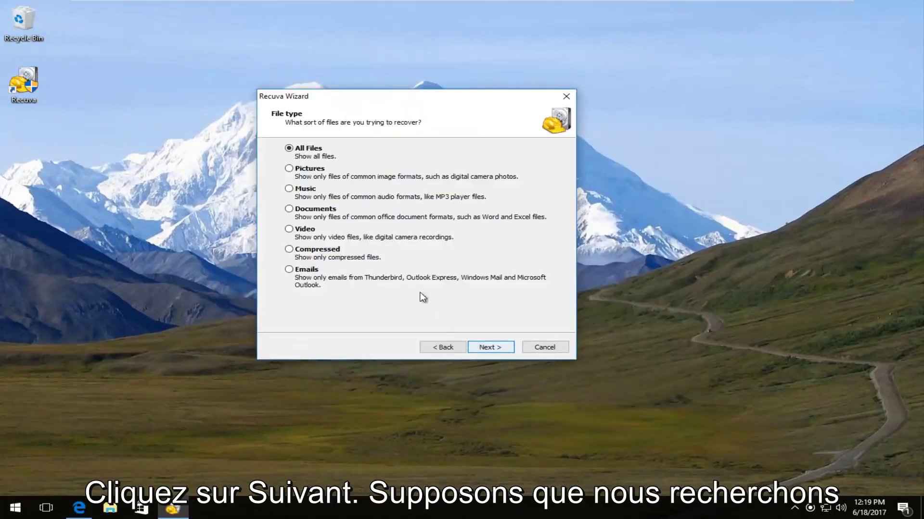
{"action": "left_click", "coordinate": [490, 347]}
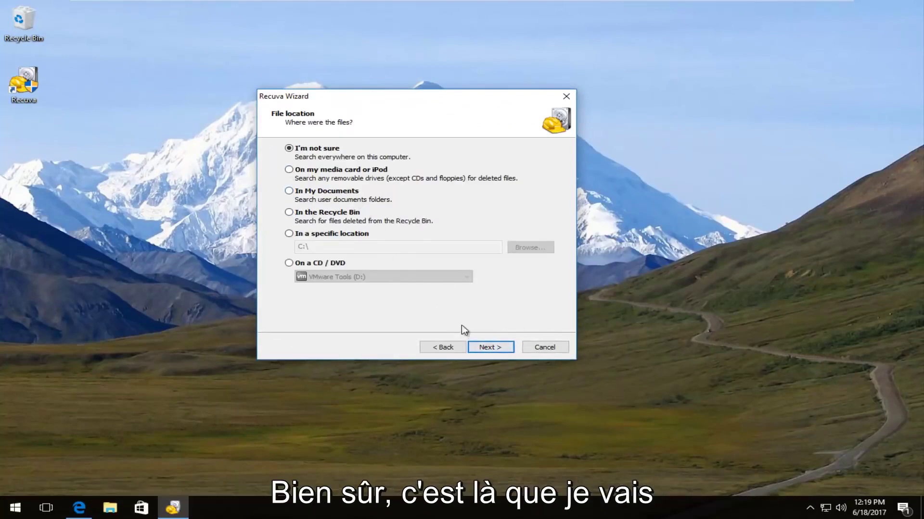
{"action": "left_click", "coordinate": [484, 348]}
{"action": "left_click", "coordinate": [380, 244]}
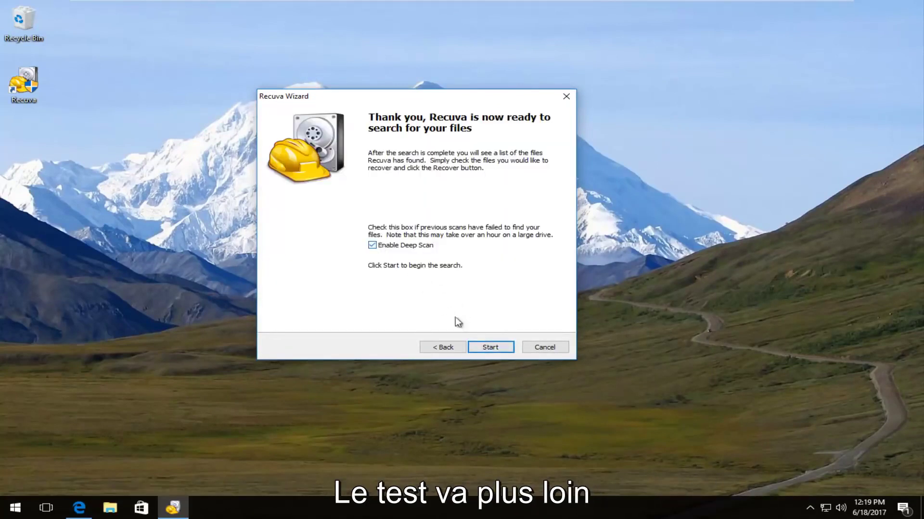
{"action": "left_click", "coordinate": [495, 348]}
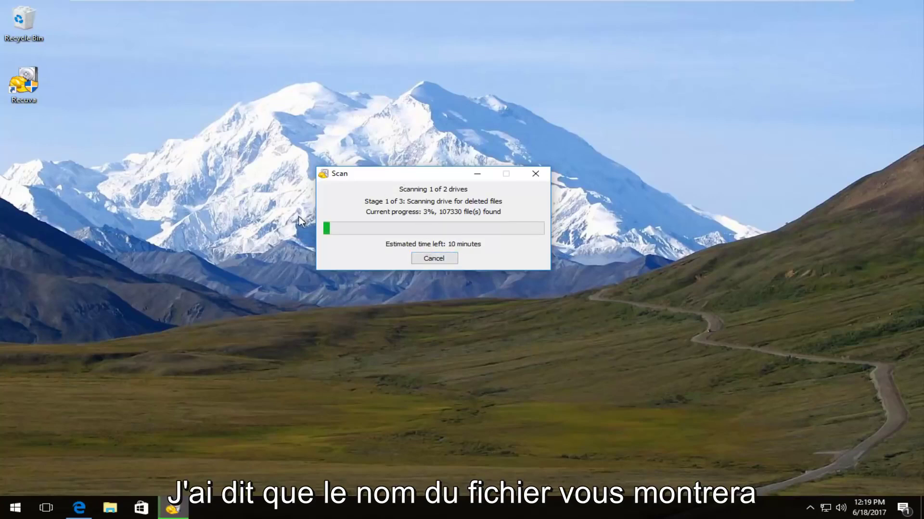
Cancel the running scan and drag the empty results window up and left.
{"action": "left_click", "coordinate": [426, 261]}
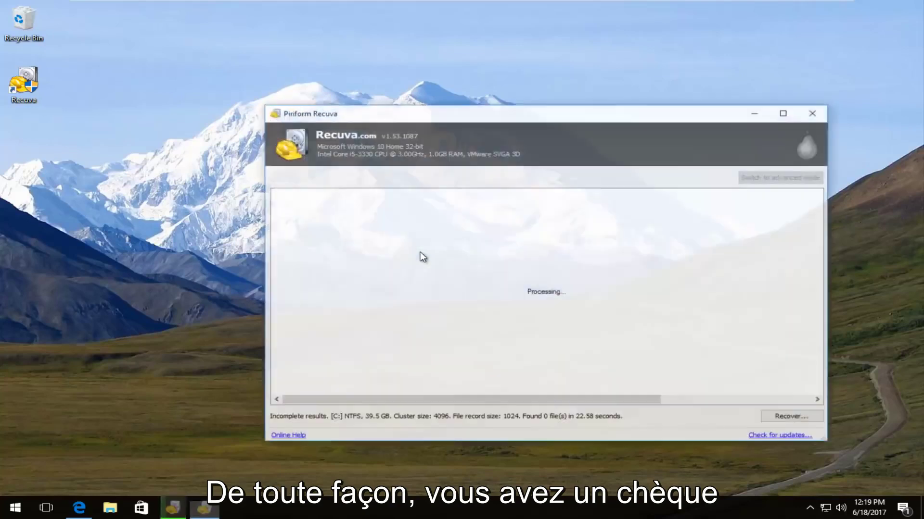
{"action": "left_click_drag", "start_coordinate": [493, 118], "coordinate": [449, 78]}
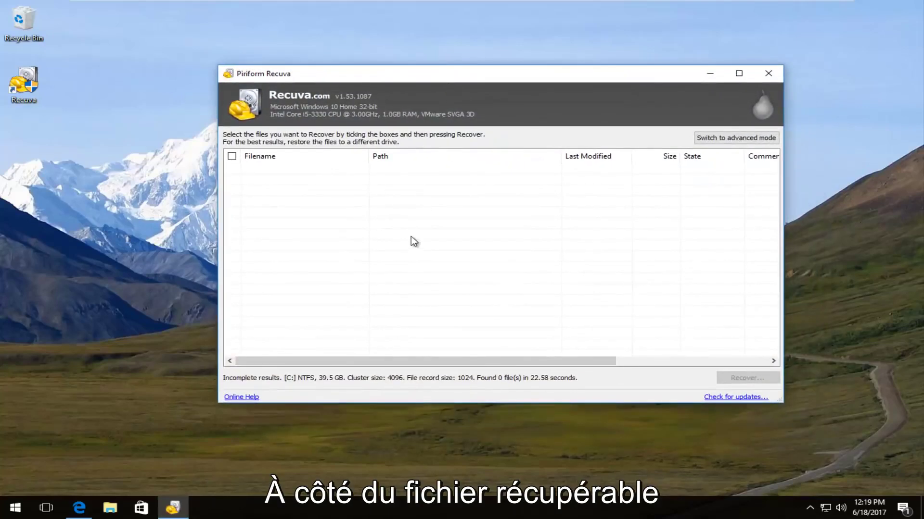